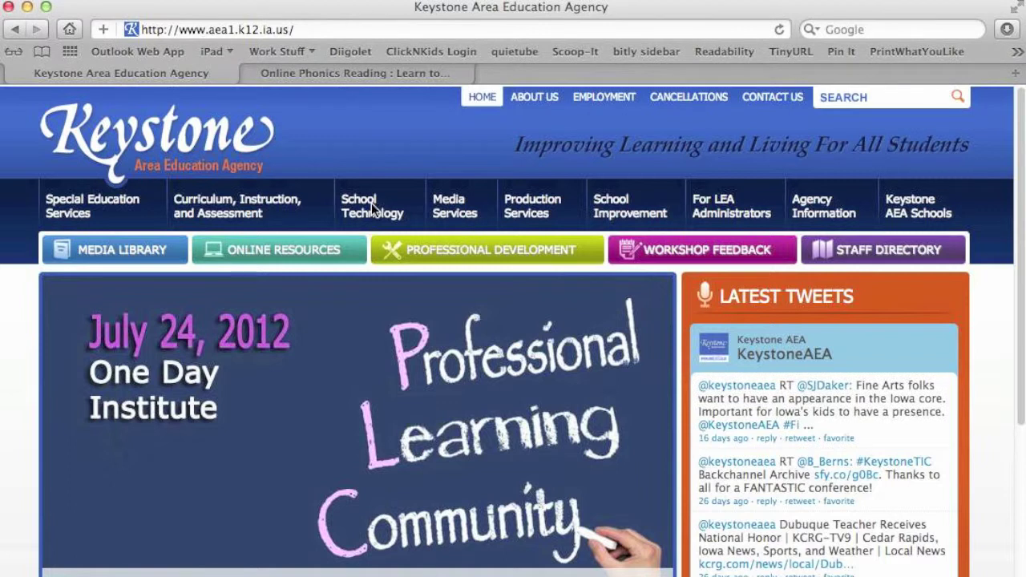
{"action": "left_click", "coordinate": [371, 203]}
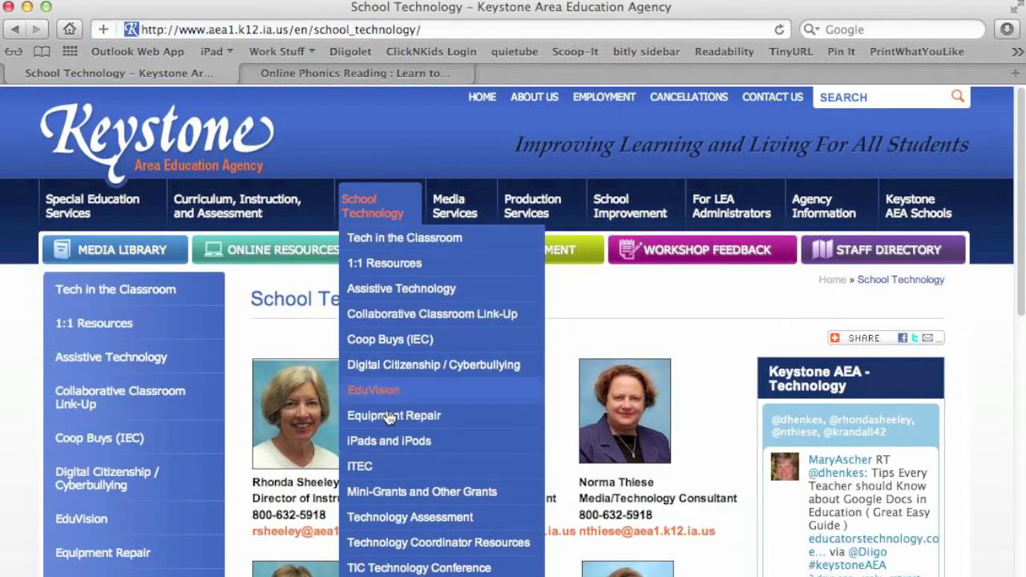
{"action": "left_click", "coordinate": [395, 493]}
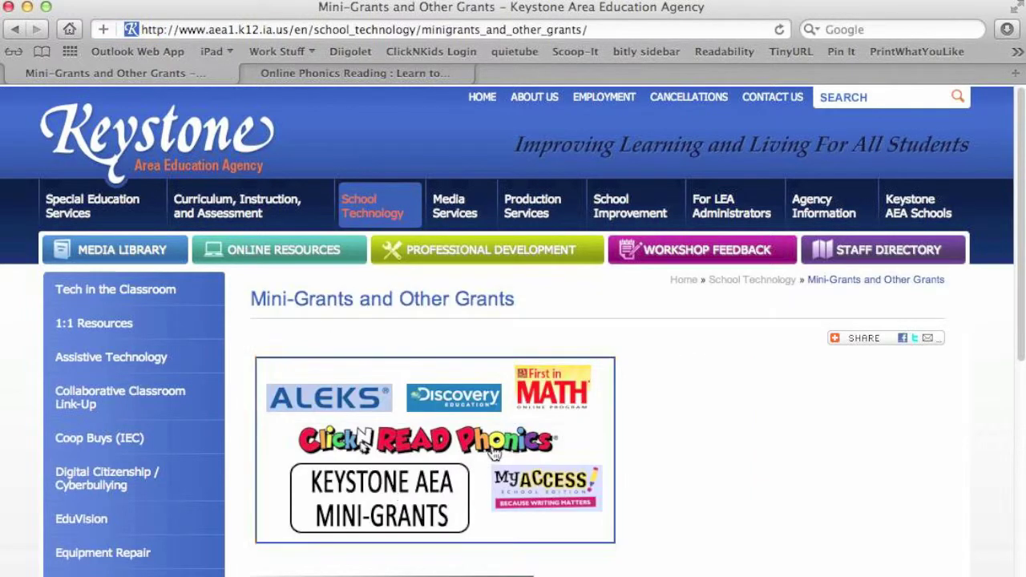
{"action": "left_click", "coordinate": [450, 446]}
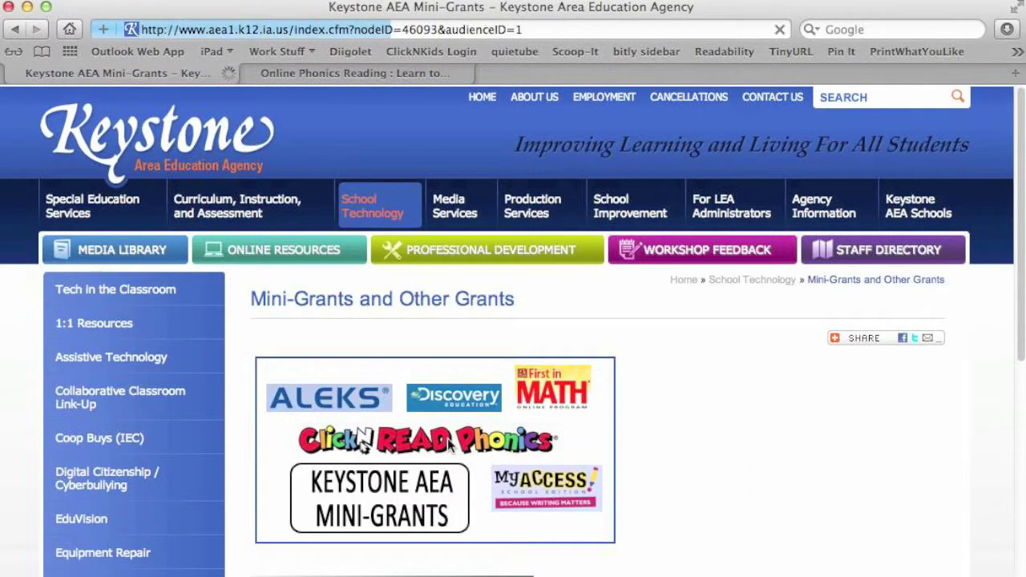
Look over the program list on the Mini-Grants page, including the ClickN READ Phonics flyer, application and member login links.
{"action": "scroll", "coordinate": [593, 487], "scroll_direction": "down", "scroll_amount": 5}
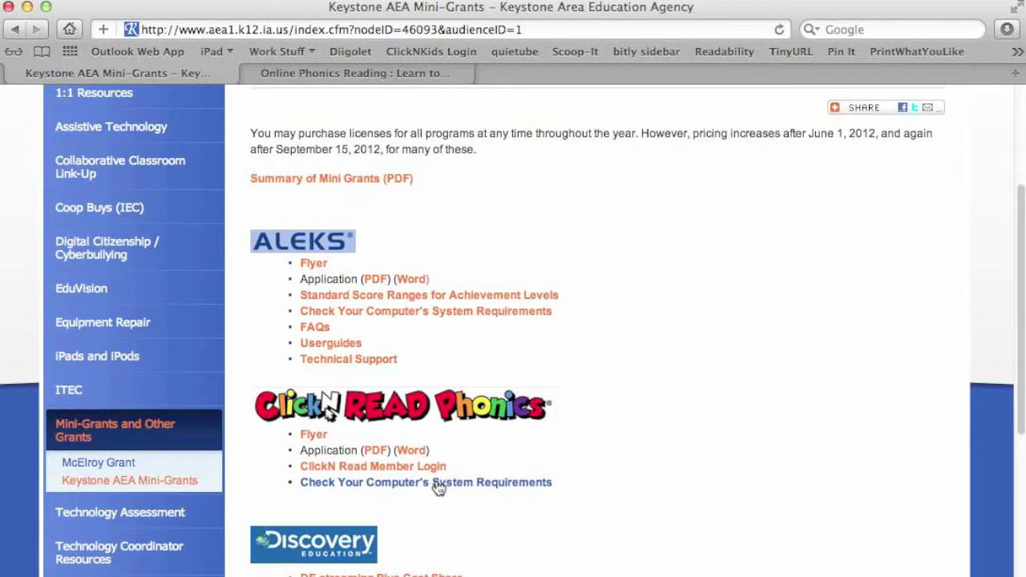
{"action": "scroll", "coordinate": [686, 412], "scroll_direction": "up", "scroll_amount": 1}
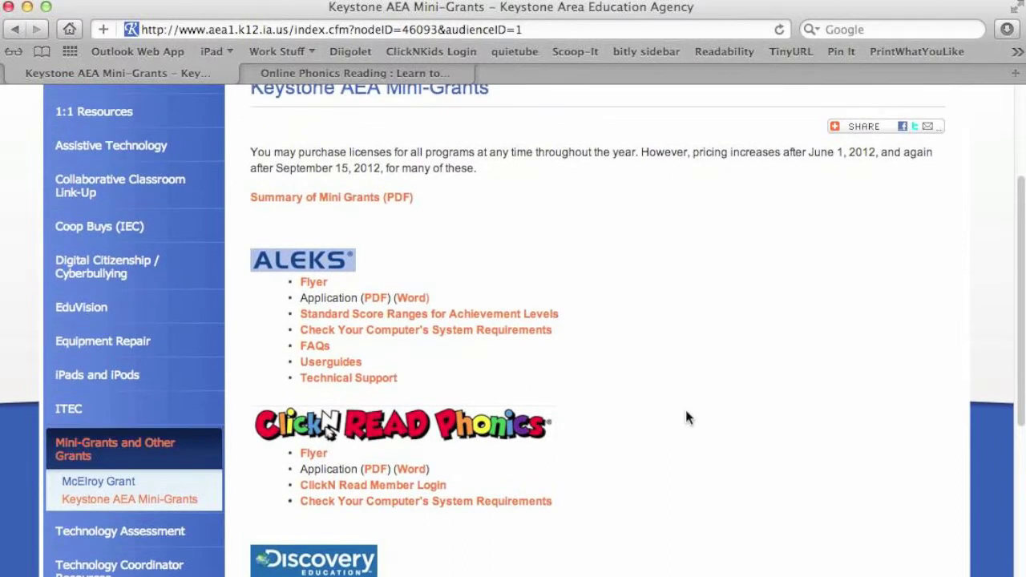
{"action": "scroll", "coordinate": [685, 412], "scroll_direction": "up", "scroll_amount": 4}
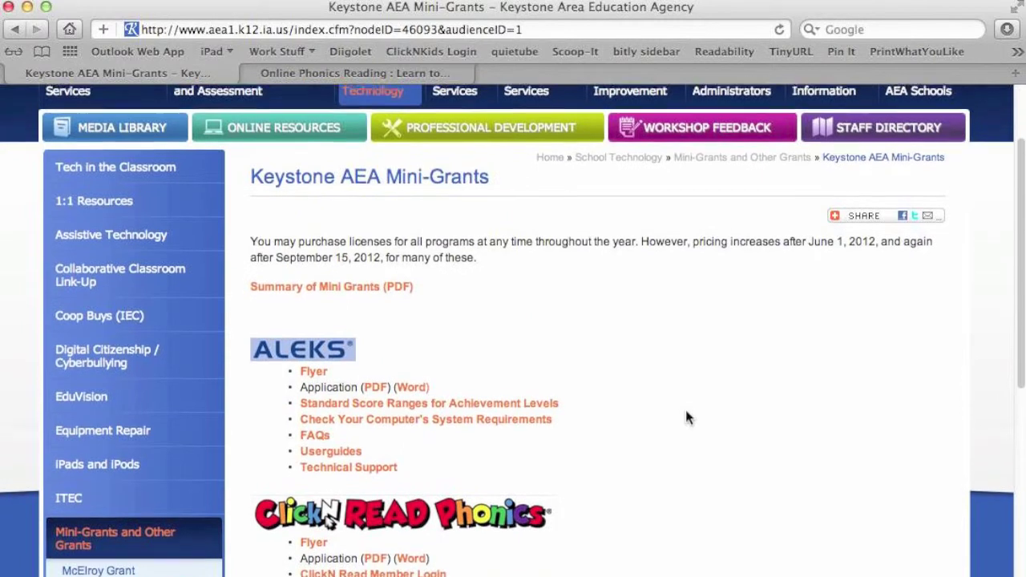
{"action": "scroll", "coordinate": [686, 412], "scroll_direction": "down", "scroll_amount": 1}
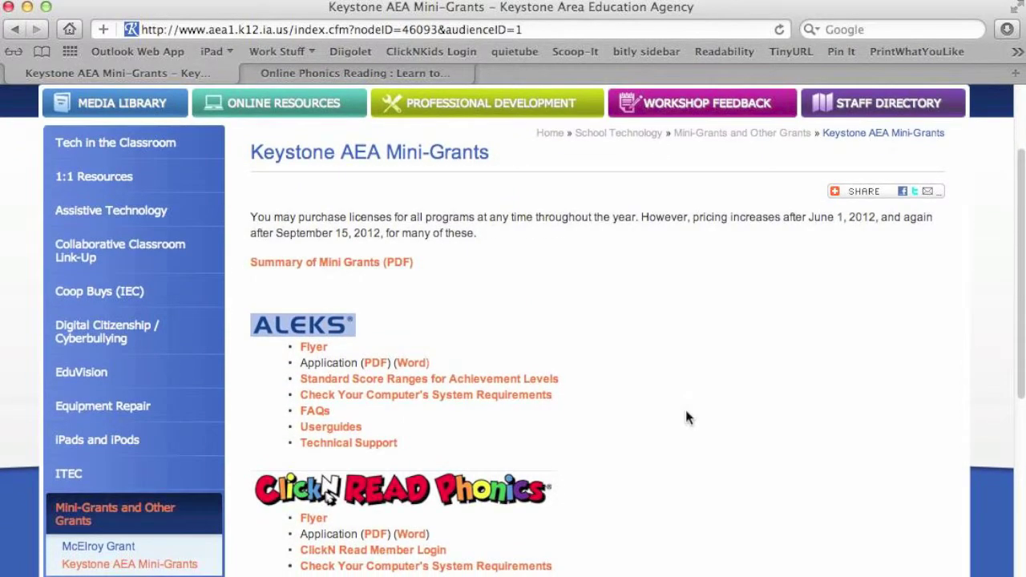
{"action": "scroll", "coordinate": [686, 416], "scroll_direction": "down", "scroll_amount": 1}
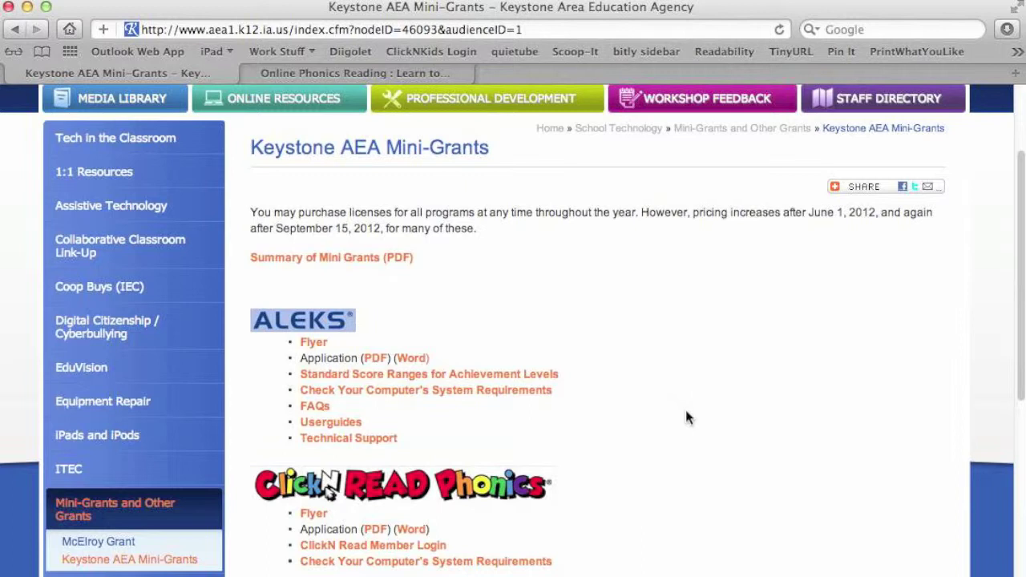
{"action": "scroll", "coordinate": [684, 417], "scroll_direction": "down", "scroll_amount": 3}
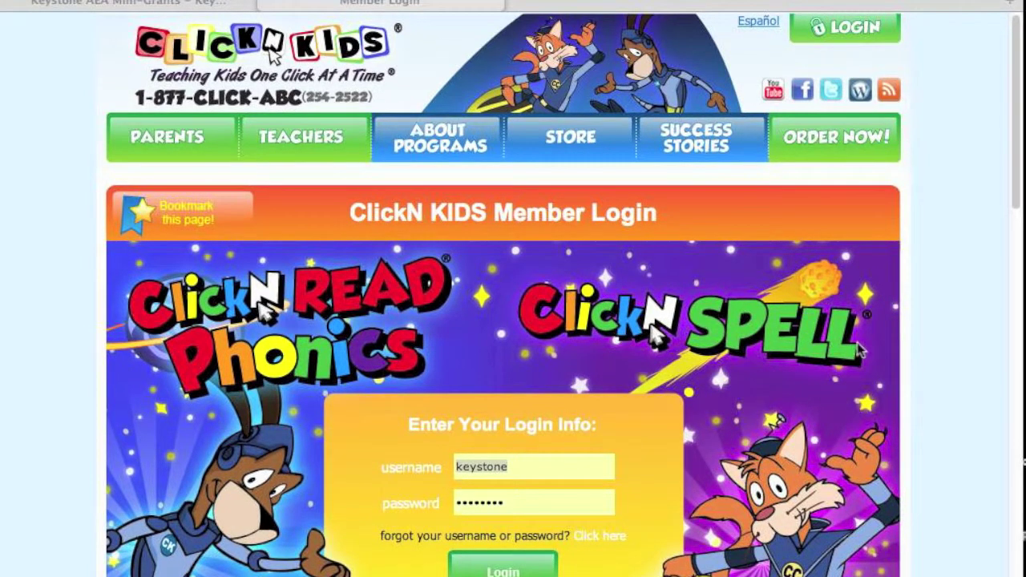
Log in to the ClickN KIDS member area with the username "super teacher" and the account password.
{"action": "left_click", "coordinate": [1010, 176]}
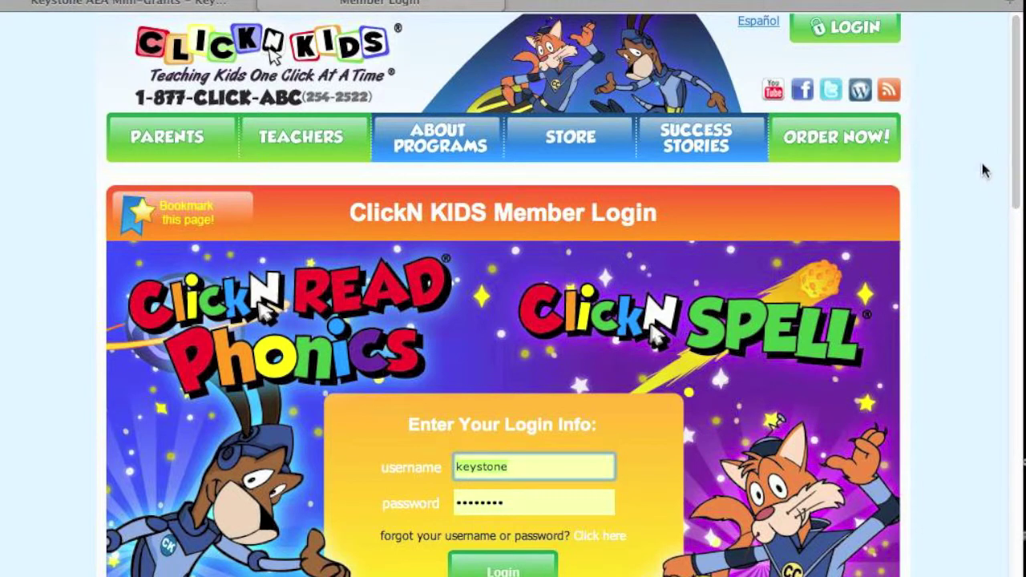
{"action": "left_click_drag", "start_coordinate": [1010, 158], "coordinate": [1014, 234]}
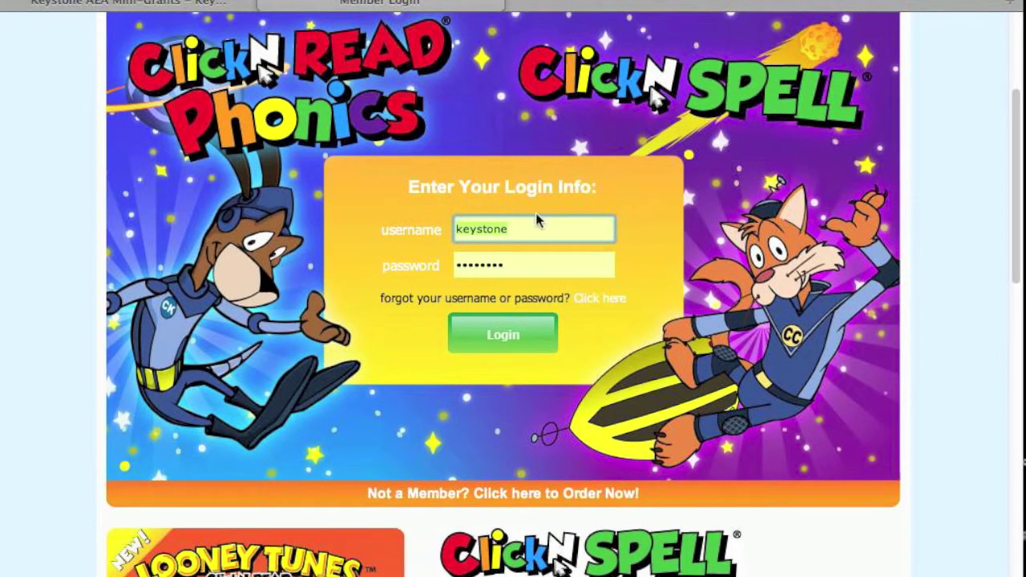
{"action": "scroll", "coordinate": [582, 226], "scroll_direction": "down", "scroll_amount": 2}
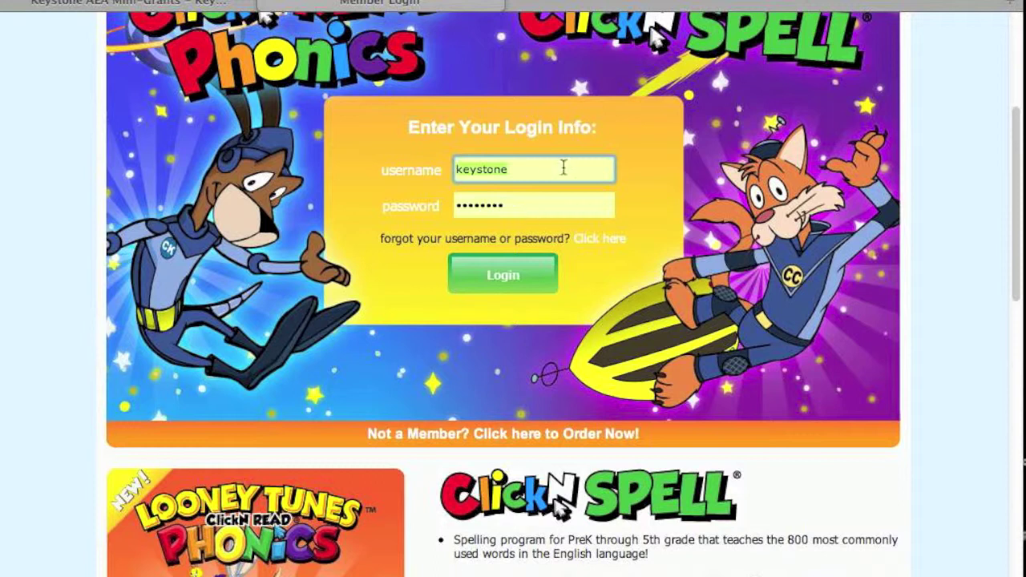
{"action": "left_click", "coordinate": [531, 170]}
{"action": "mouse_move", "coordinate": [452, 167]}
{"action": "left_mouse_down"}
{"action": "mouse_move", "coordinate": [500, 171]}
{"action": "mouse_move", "coordinate": [451, 170]}
{"action": "left_mouse_up"}
{"action": "left_click", "coordinate": [514, 169]}
{"action": "type", "text": "super "}
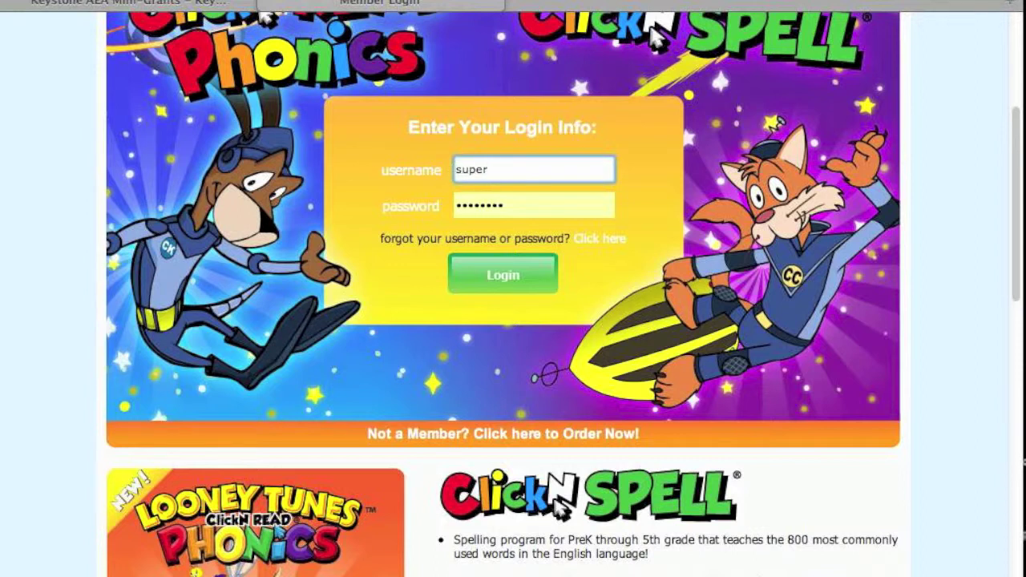
{"action": "type", "text": "teacher"}
{"action": "left_click_drag", "start_coordinate": [522, 206], "coordinate": [434, 188]}
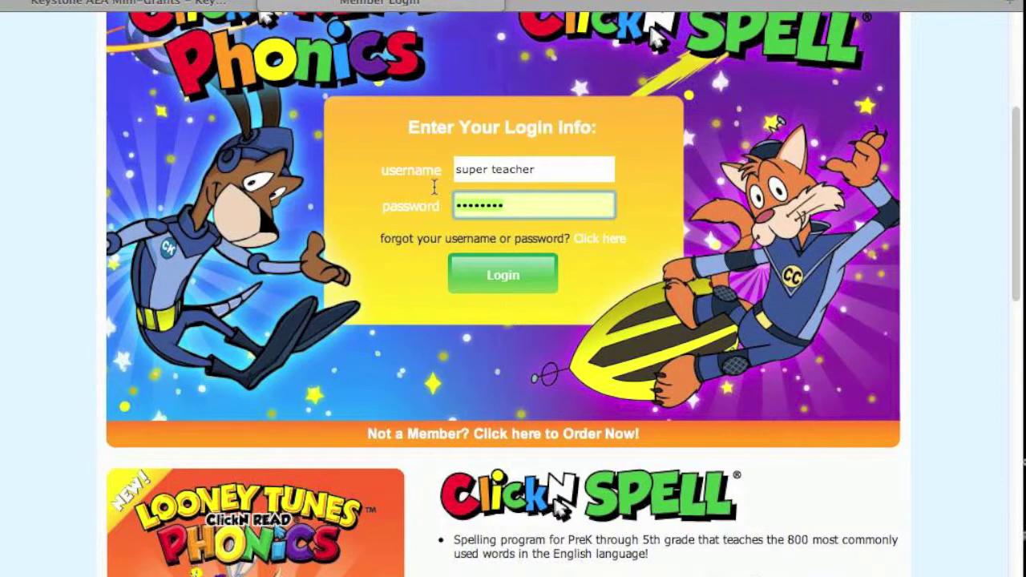
{"action": "type", "text": "••••"}
{"action": "left_click", "coordinate": [500, 275]}
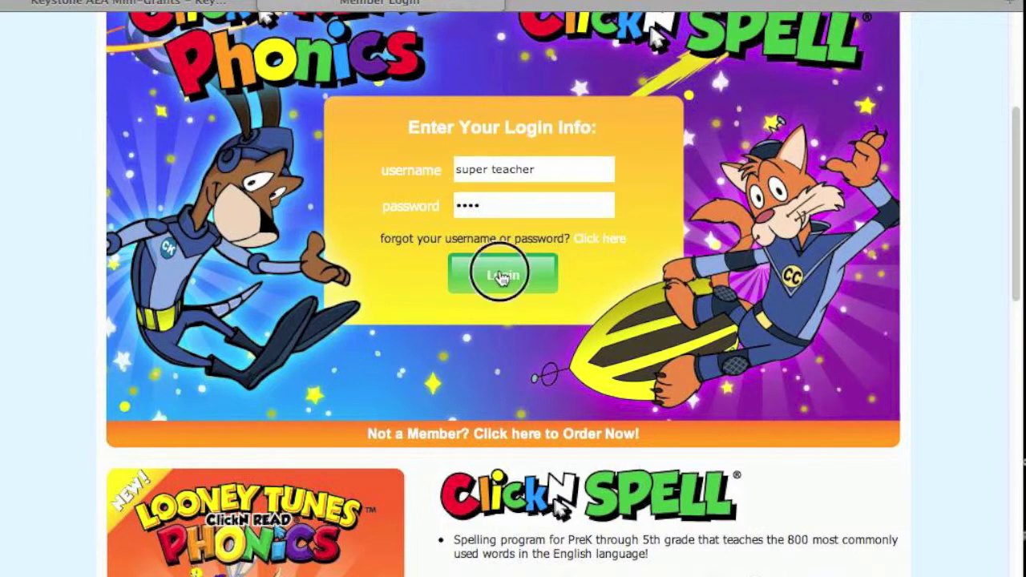
Submit the setup password to unlock the member area's navigation menu, and open Student Setup.
{"action": "left_click", "coordinate": [613, 112]}
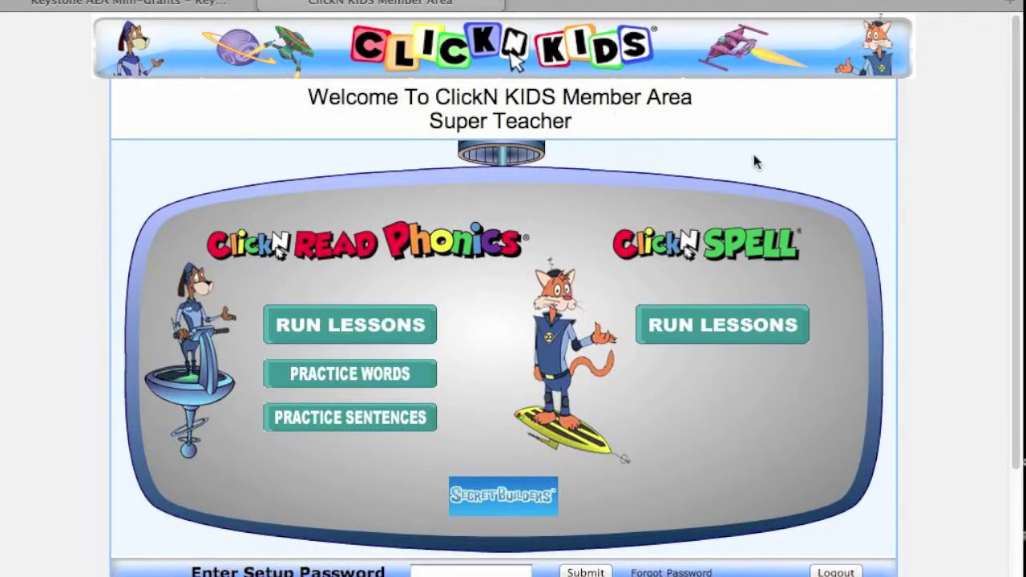
{"action": "scroll", "coordinate": [902, 247], "scroll_direction": "down", "scroll_amount": 2}
{"action": "scroll", "coordinate": [904, 252], "scroll_direction": "up", "scroll_amount": 2}
{"action": "scroll", "coordinate": [906, 252], "scroll_direction": "down", "scroll_amount": 2}
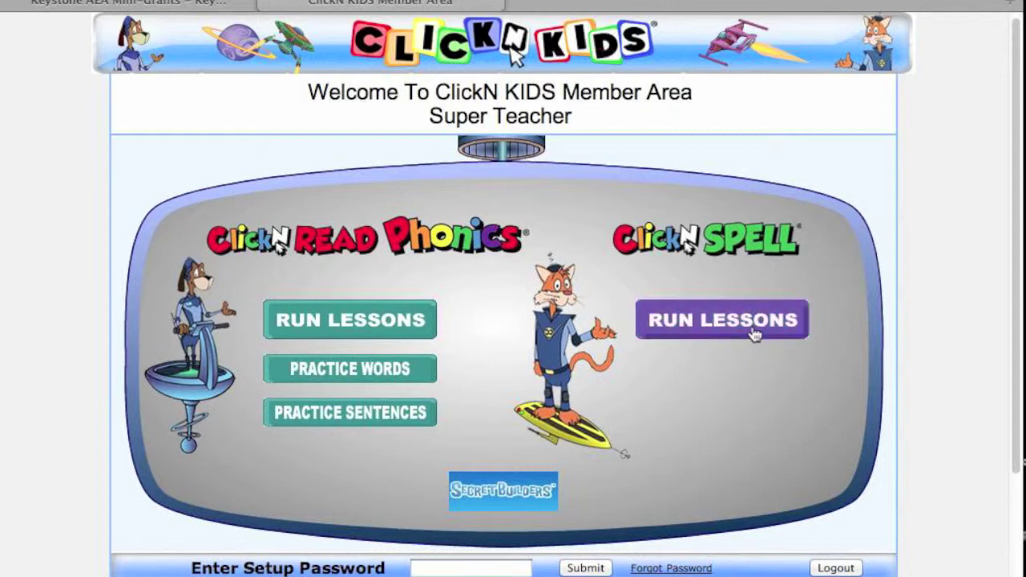
{"action": "scroll", "coordinate": [729, 388], "scroll_direction": "down", "scroll_amount": 5}
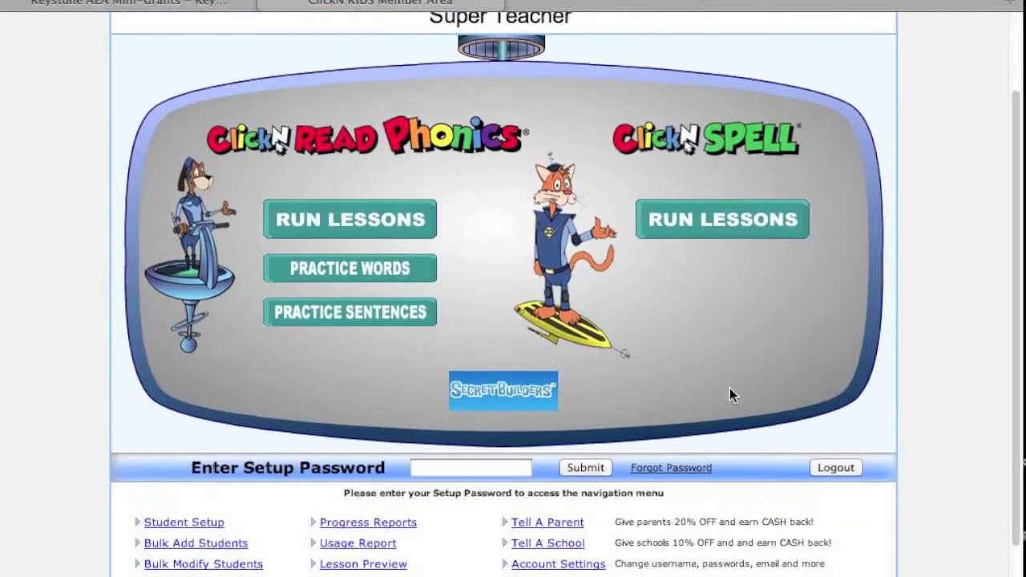
{"action": "scroll", "coordinate": [729, 388], "scroll_direction": "down", "scroll_amount": 1}
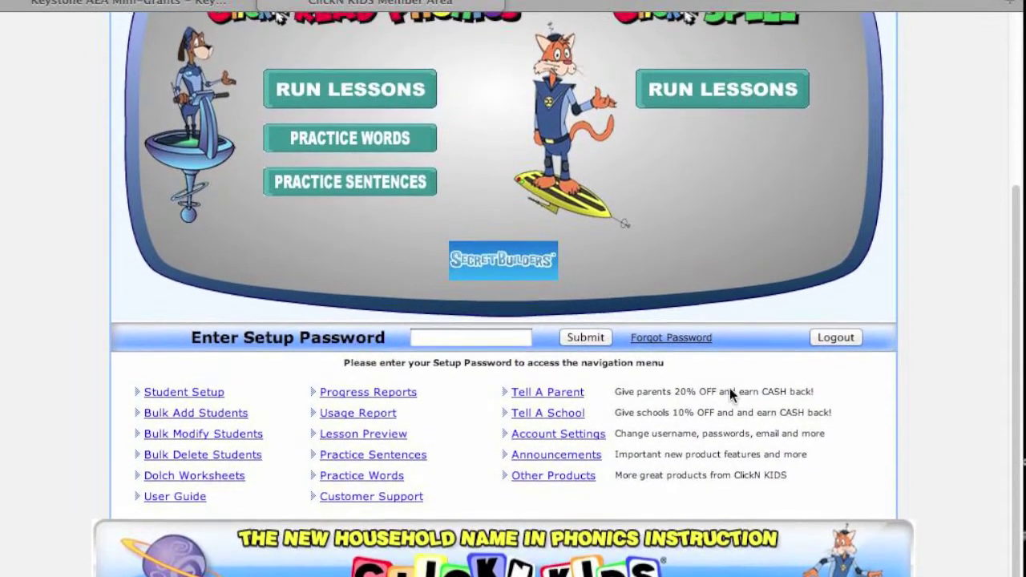
{"action": "left_click", "coordinate": [450, 342]}
{"action": "type", "text": "****"}
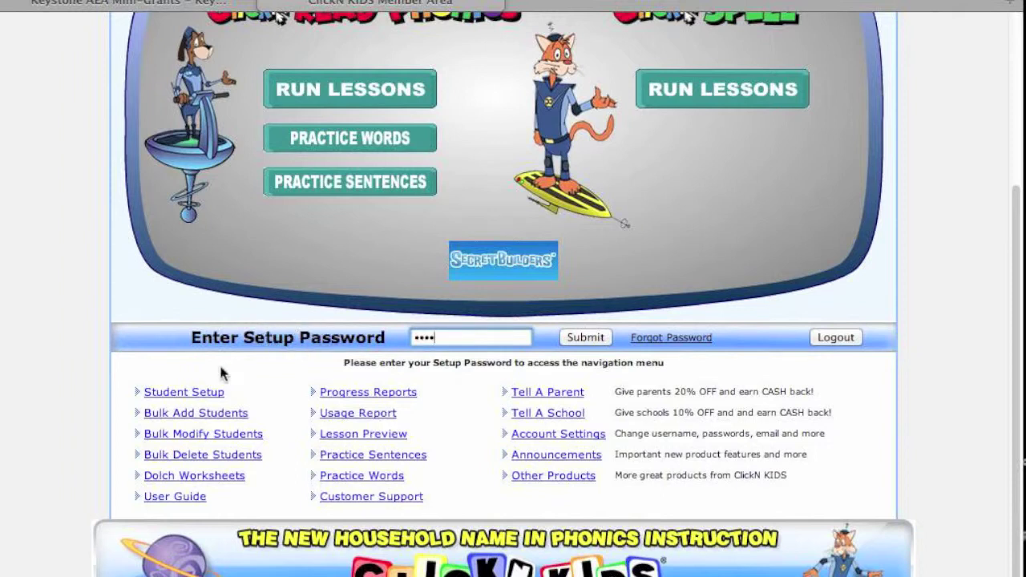
{"action": "left_click", "coordinate": [586, 337]}
{"action": "scroll", "coordinate": [596, 345], "scroll_direction": "down", "scroll_amount": 3}
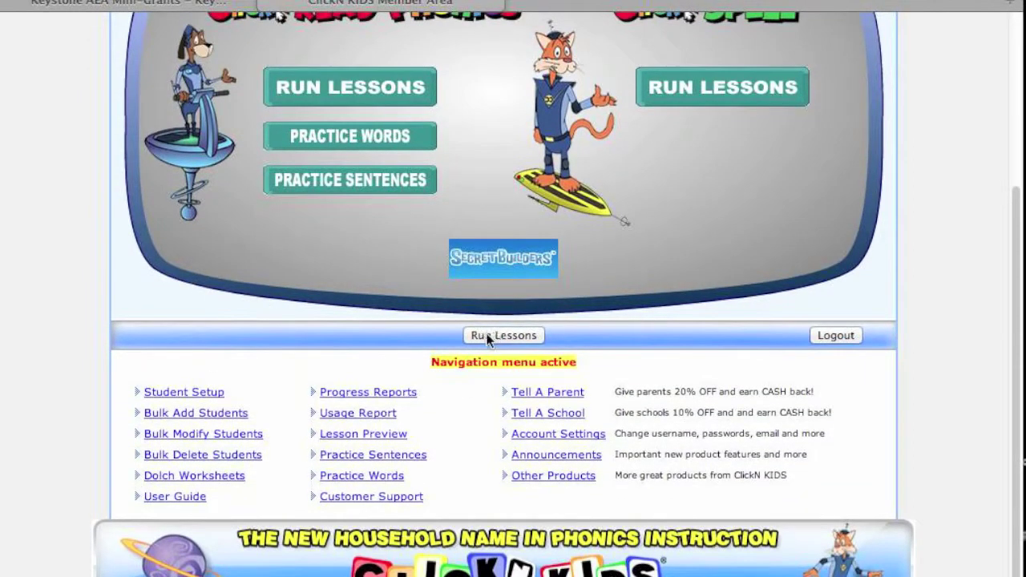
{"action": "left_click", "coordinate": [198, 392]}
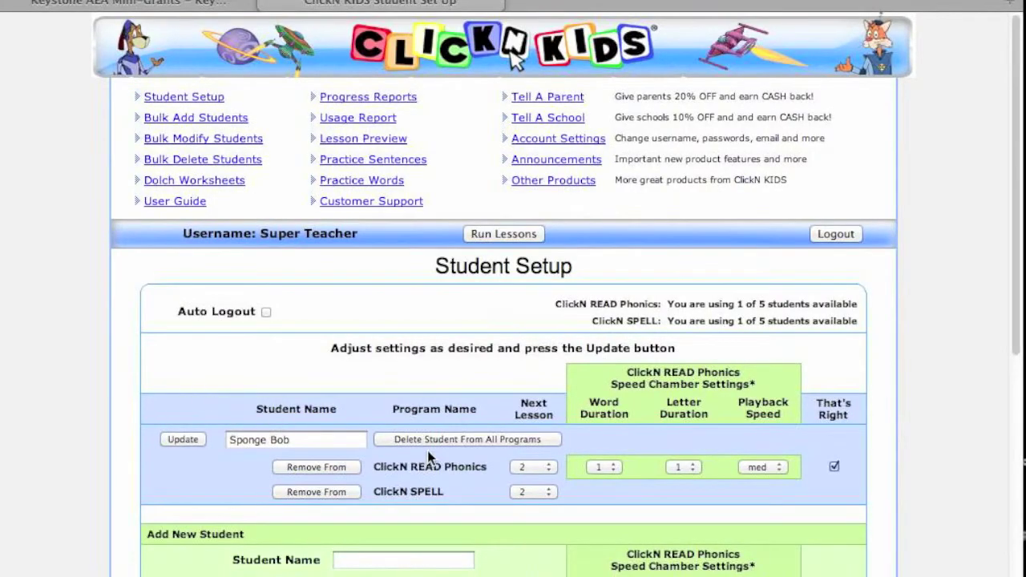
Examine the Student Setup page's license allocation, the existing student's program settings and the Add New Student section.
{"action": "scroll", "coordinate": [428, 451], "scroll_direction": "down", "scroll_amount": 5}
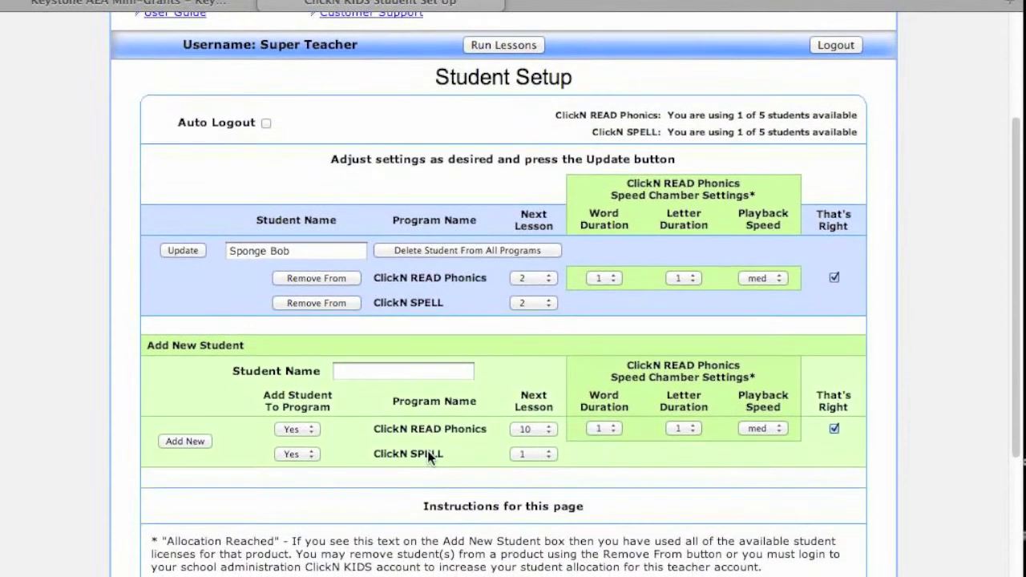
{"action": "scroll", "coordinate": [427, 450], "scroll_direction": "up", "scroll_amount": 5}
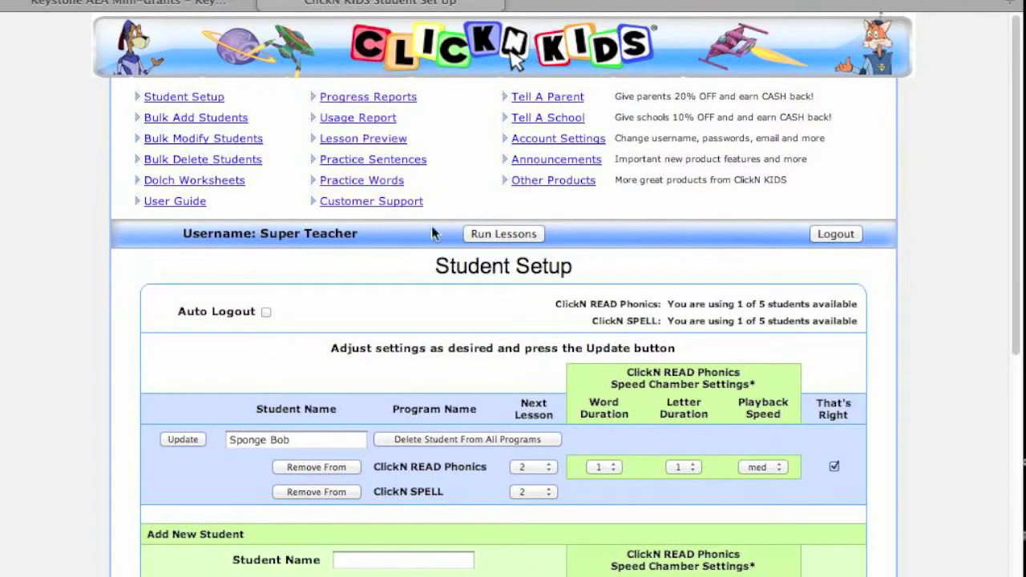
{"action": "scroll", "coordinate": [441, 353], "scroll_direction": "down", "scroll_amount": 5}
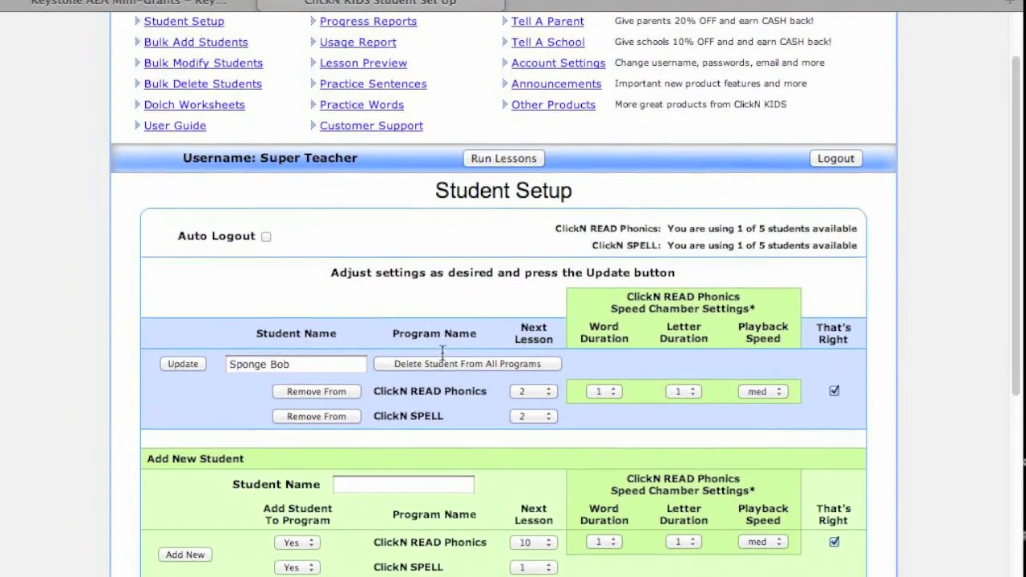
{"action": "scroll", "coordinate": [441, 353], "scroll_direction": "down", "scroll_amount": 3}
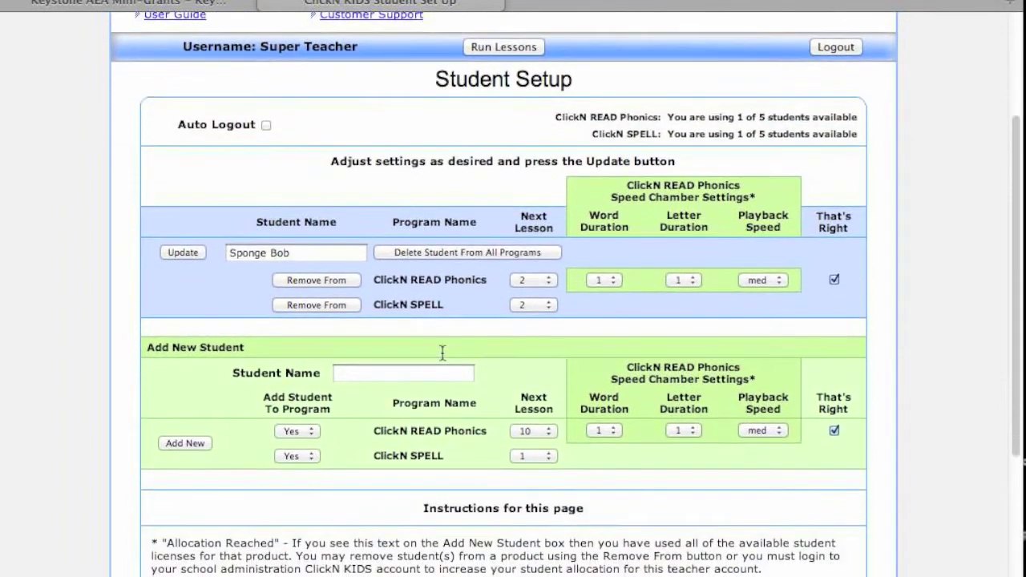
{"action": "scroll", "coordinate": [433, 336], "scroll_direction": "down", "scroll_amount": 1}
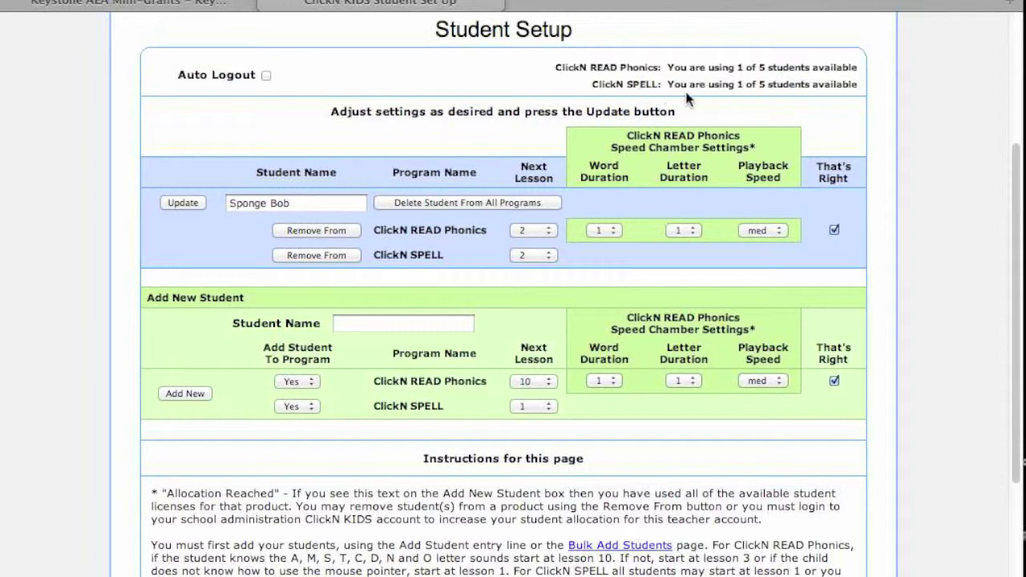
{"action": "scroll", "coordinate": [509, 128], "scroll_direction": "down", "scroll_amount": 3}
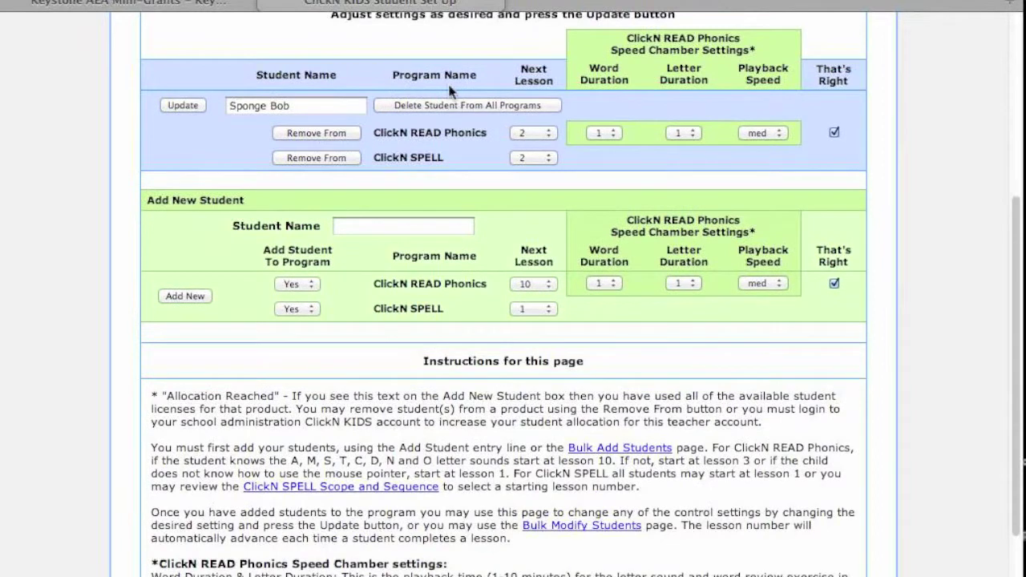
{"action": "scroll", "coordinate": [441, 70], "scroll_direction": "down", "scroll_amount": 1}
{"action": "scroll", "coordinate": [440, 69], "scroll_direction": "down", "scroll_amount": 1}
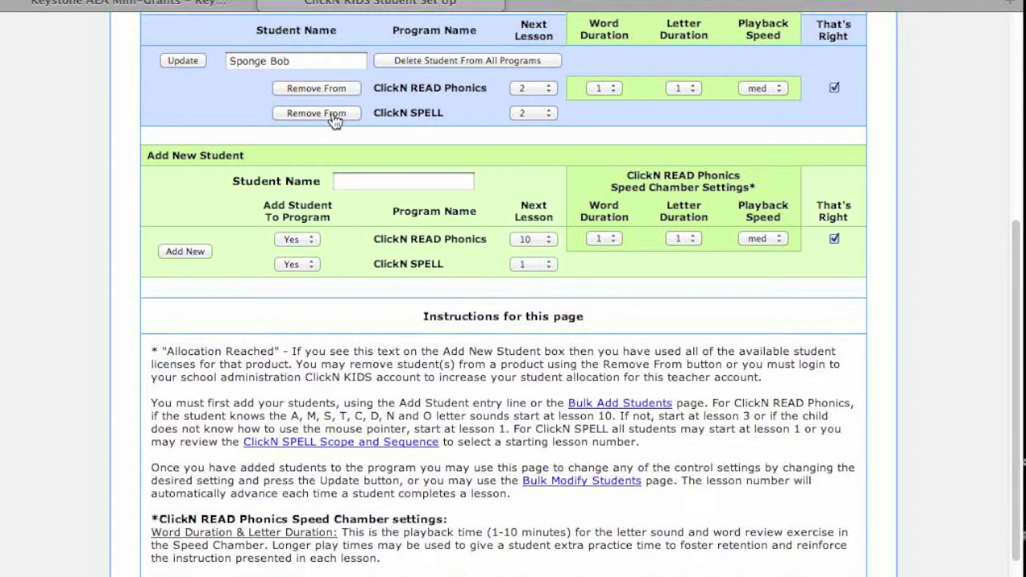
View the existing student's Next Lesson choices for ClickN READ Phonics and ClickN SPELL, keeping lesson 2 for both.
{"action": "left_click", "coordinate": [545, 90]}
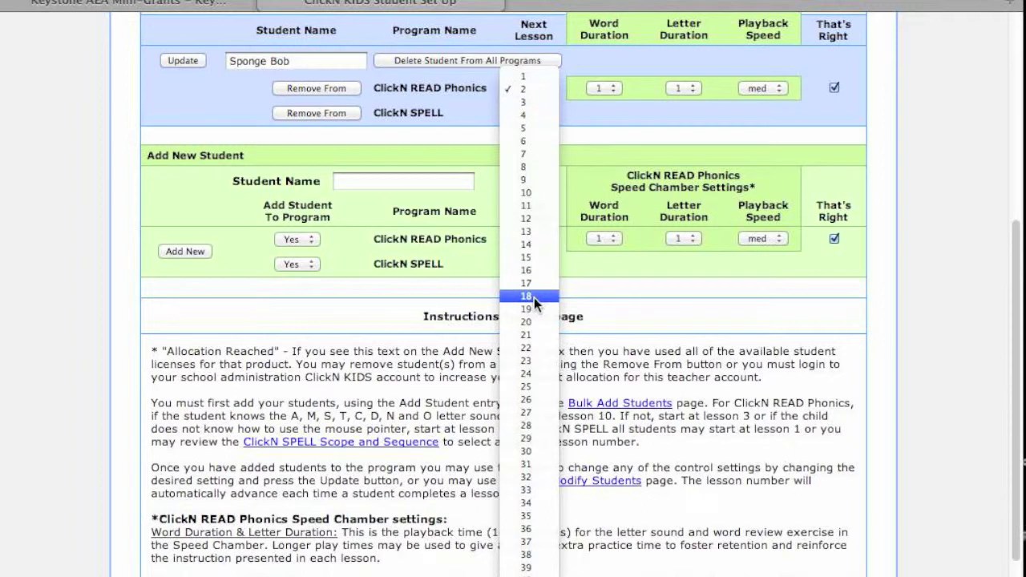
{"action": "left_click", "coordinate": [470, 84]}
{"action": "left_click", "coordinate": [539, 113]}
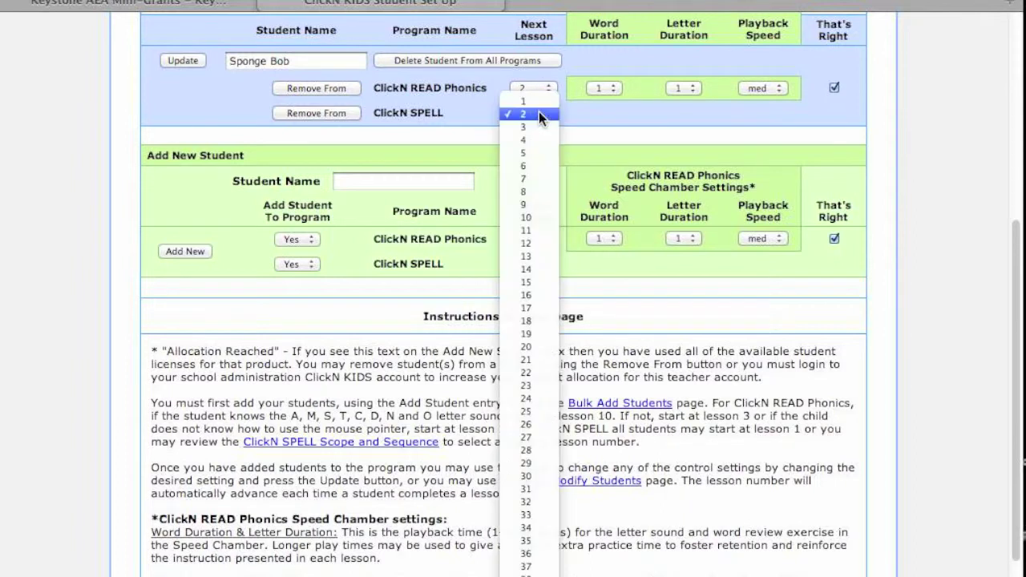
{"action": "left_click", "coordinate": [538, 115]}
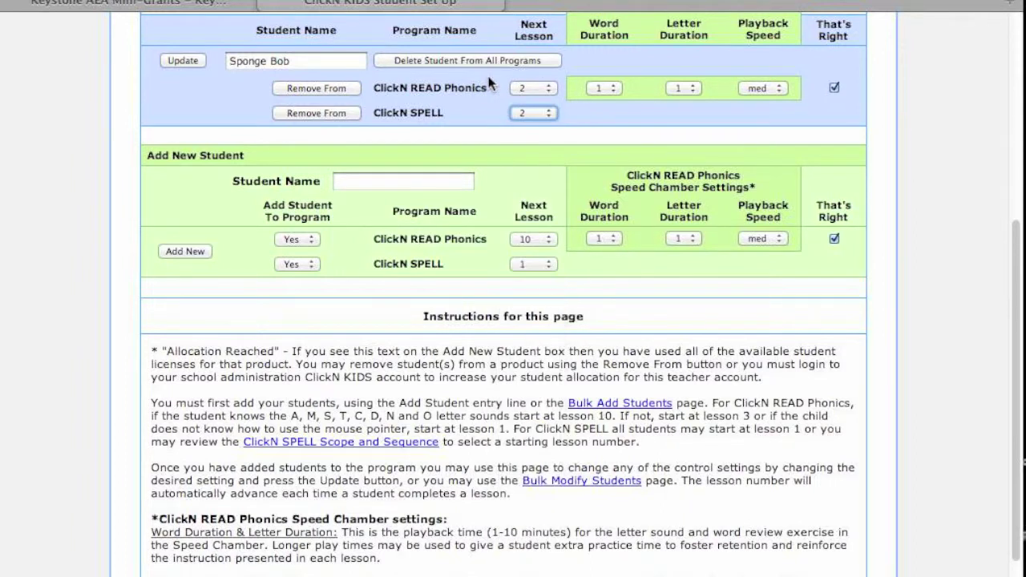
Read the Student Setup instructions on the Speed Chamber's word duration, letter duration and playback speed settings.
{"action": "scroll", "coordinate": [676, 88], "scroll_direction": "up", "scroll_amount": 2}
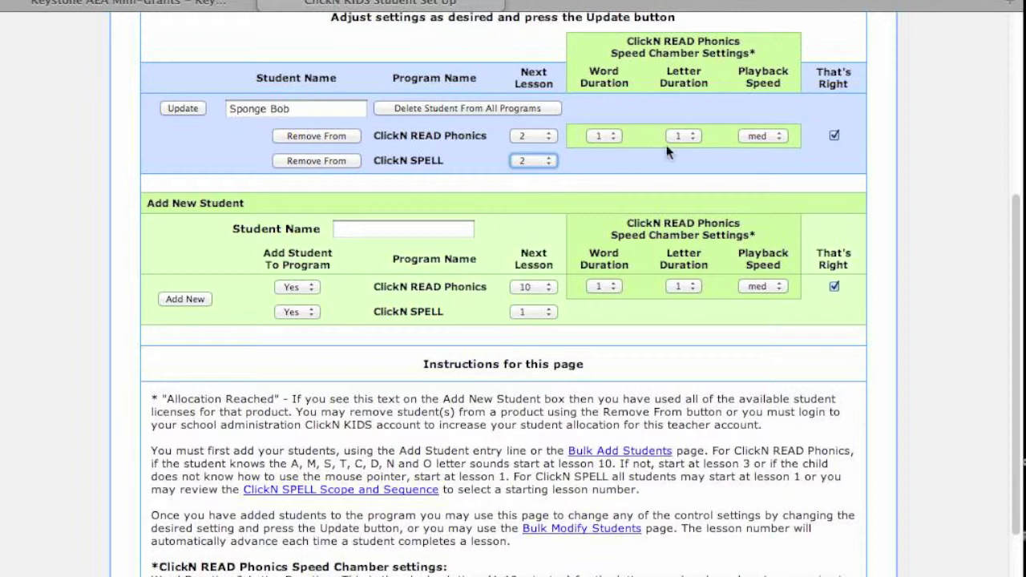
{"action": "scroll", "coordinate": [716, 149], "scroll_direction": "down", "scroll_amount": 3}
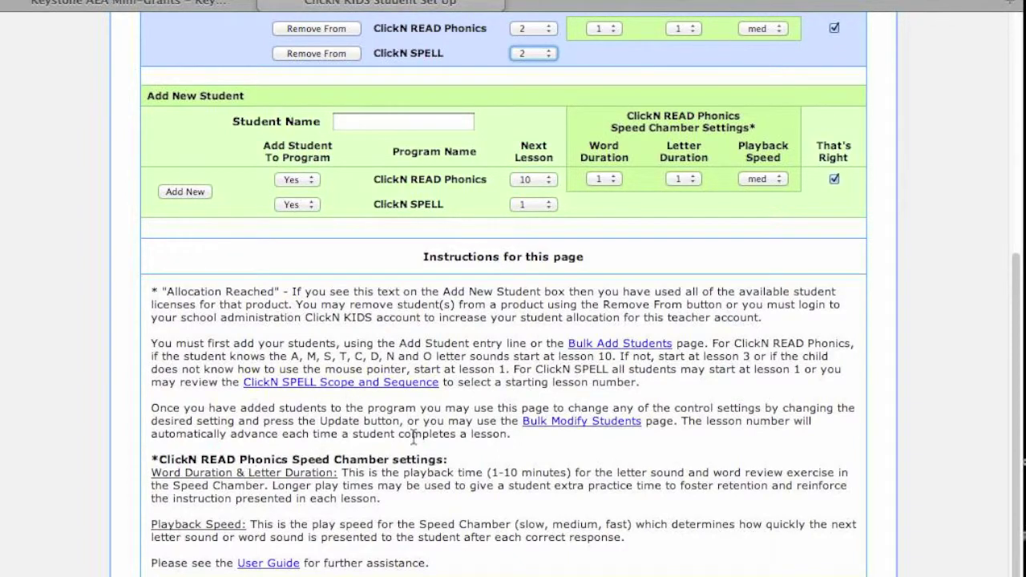
{"action": "scroll", "coordinate": [415, 437], "scroll_direction": "down", "scroll_amount": 2}
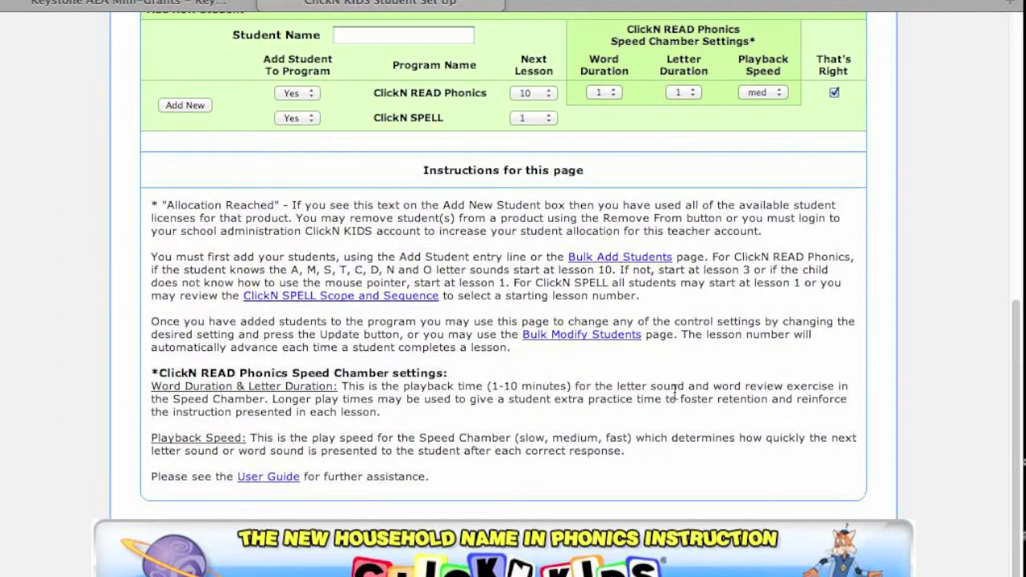
Examine the word duration, letter duration, playback speed and That's Right settings for a new student and the existing student.
{"action": "scroll", "coordinate": [752, 385], "scroll_direction": "up", "scroll_amount": 1}
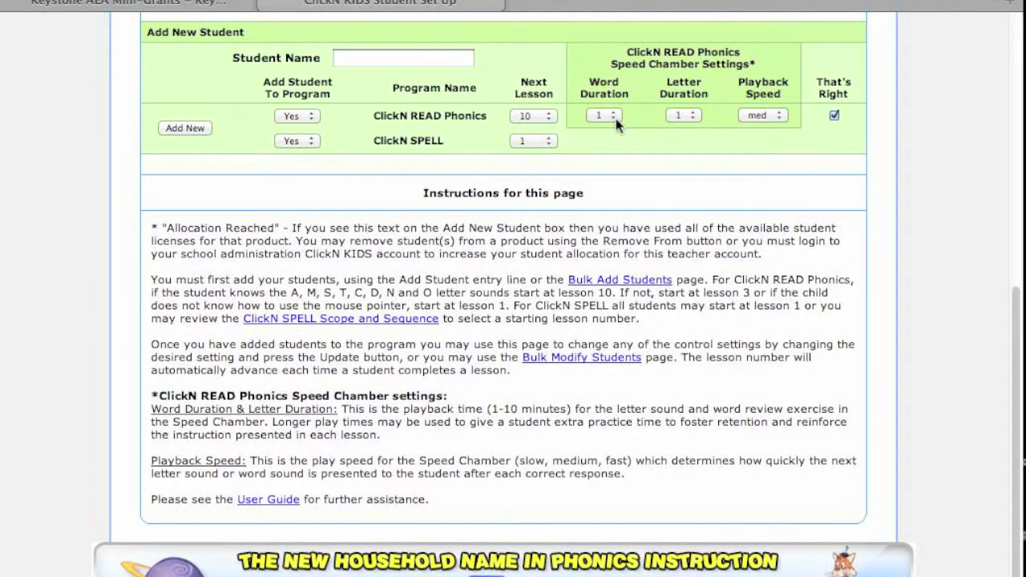
{"action": "scroll", "coordinate": [645, 349], "scroll_direction": "up", "scroll_amount": 1}
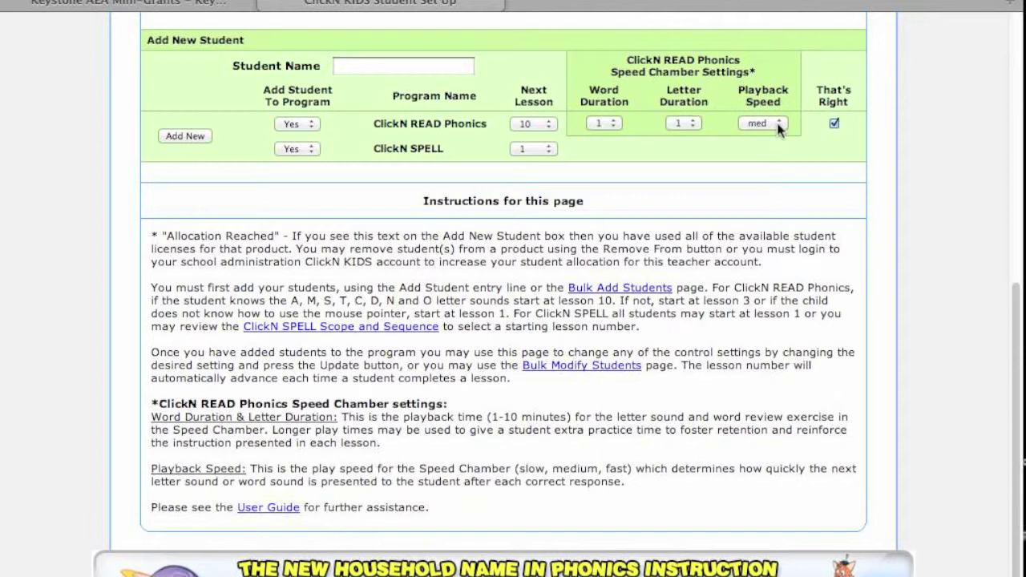
{"action": "scroll", "coordinate": [778, 128], "scroll_direction": "up", "scroll_amount": 2}
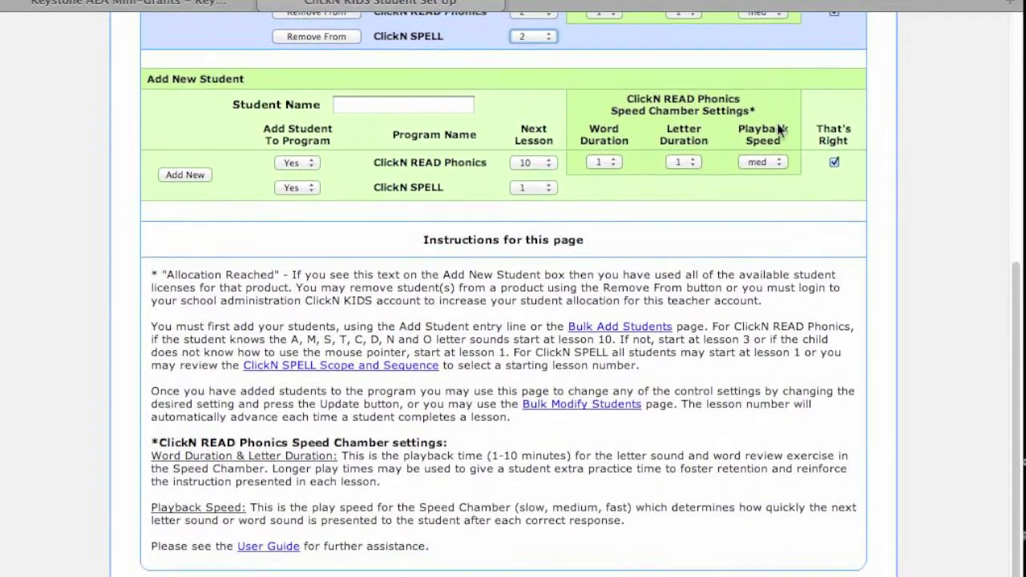
{"action": "scroll", "coordinate": [777, 128], "scroll_direction": "up", "scroll_amount": 2}
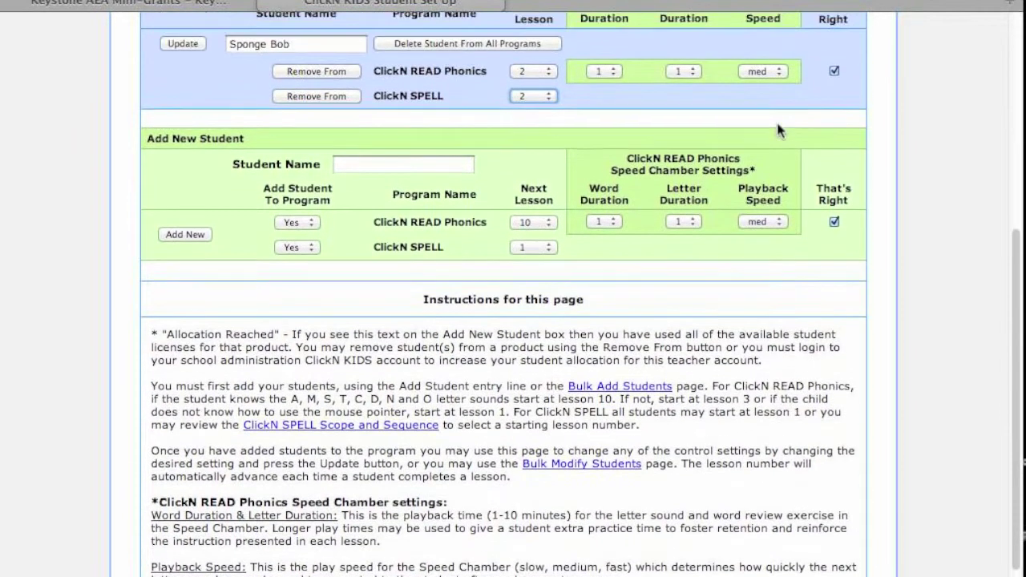
{"action": "scroll", "coordinate": [851, 185], "scroll_direction": "up", "scroll_amount": 4}
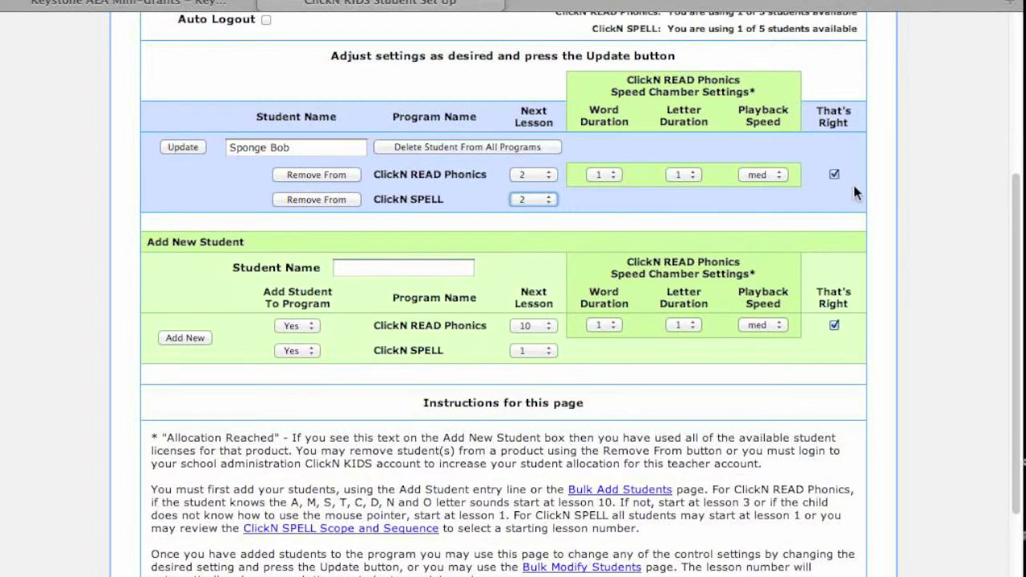
{"action": "scroll", "coordinate": [853, 185], "scroll_direction": "up", "scroll_amount": 1}
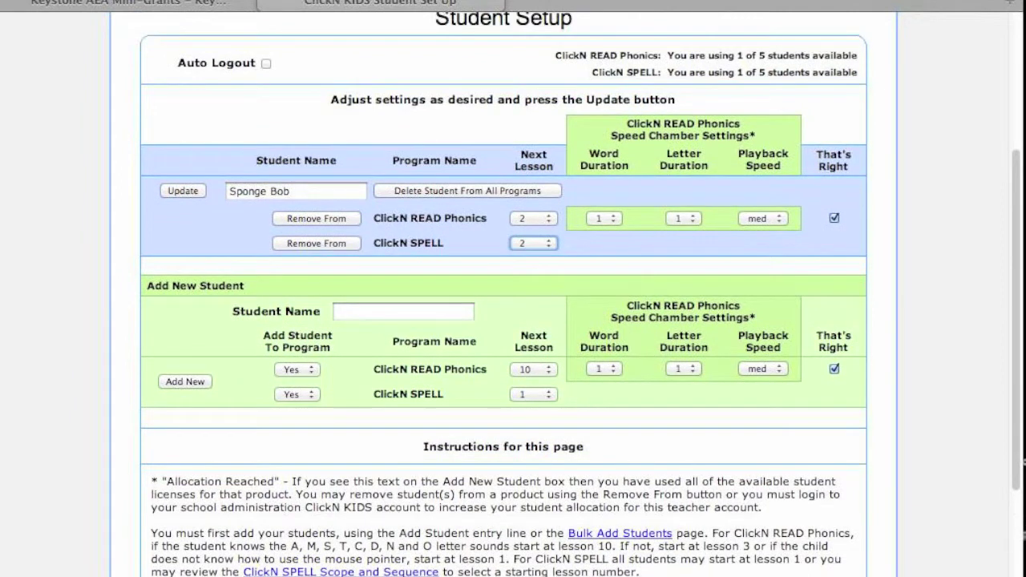
{"action": "scroll", "coordinate": [269, 144], "scroll_direction": "up", "scroll_amount": 2}
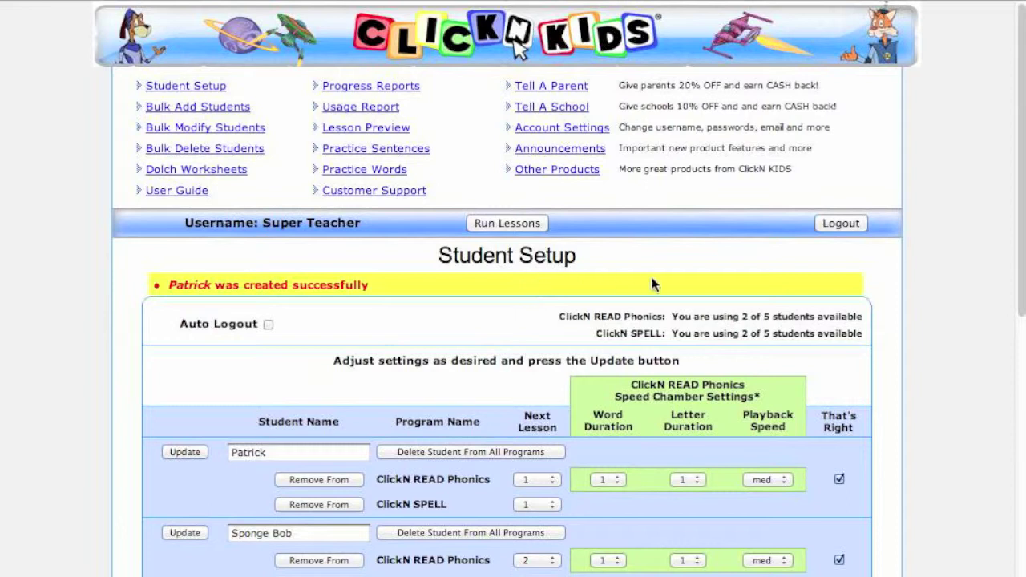
Leave Student Setup for the member area's lesson page and run the ClickN READ Phonics lessons.
{"action": "scroll", "coordinate": [670, 290], "scroll_direction": "down", "scroll_amount": 3}
{"action": "scroll", "coordinate": [670, 289], "scroll_direction": "up", "scroll_amount": 2}
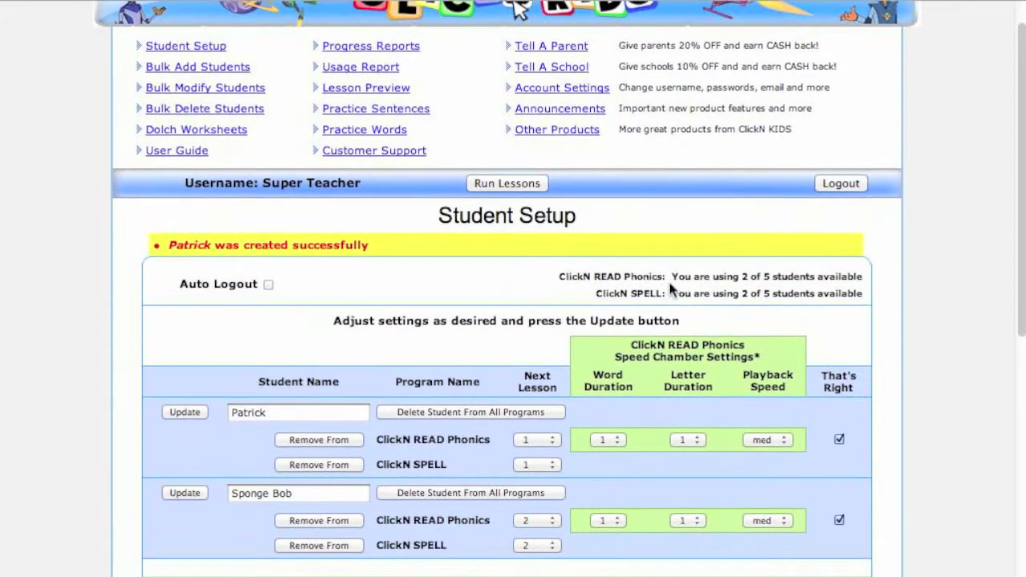
{"action": "scroll", "coordinate": [670, 289], "scroll_direction": "up", "scroll_amount": 1}
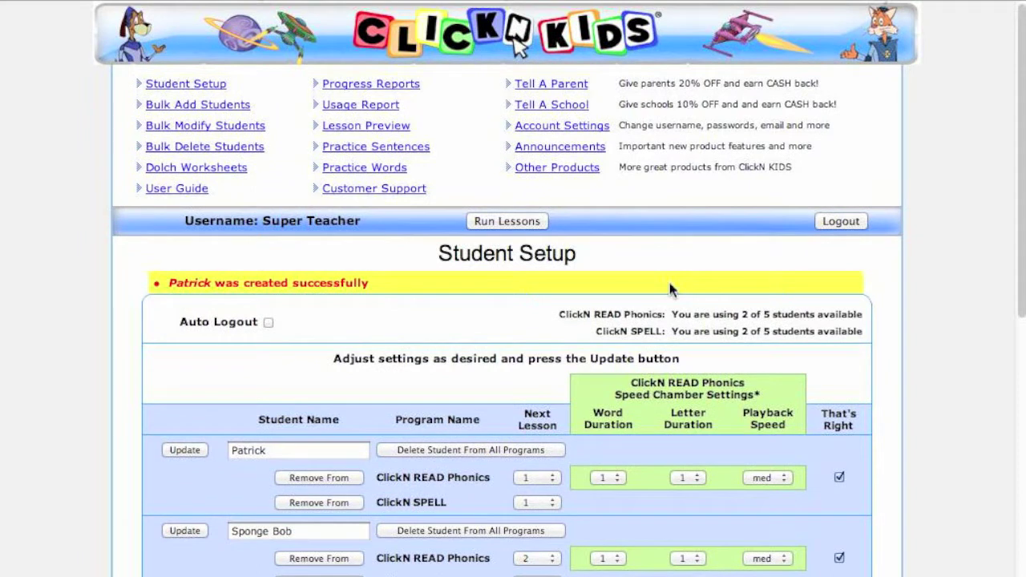
{"action": "left_click", "coordinate": [520, 222]}
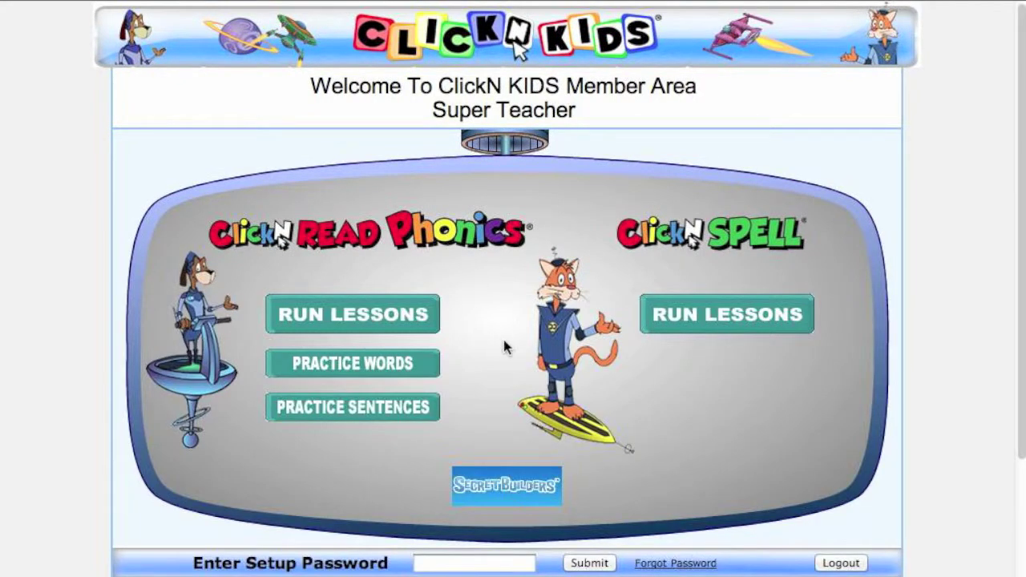
{"action": "left_click", "coordinate": [361, 319]}
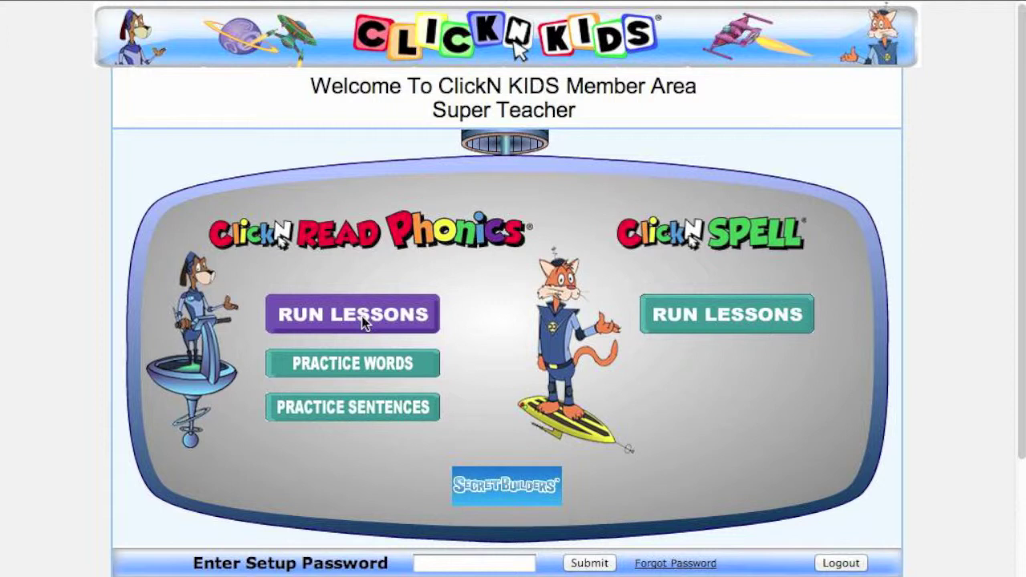
{"action": "left_click", "coordinate": [361, 316]}
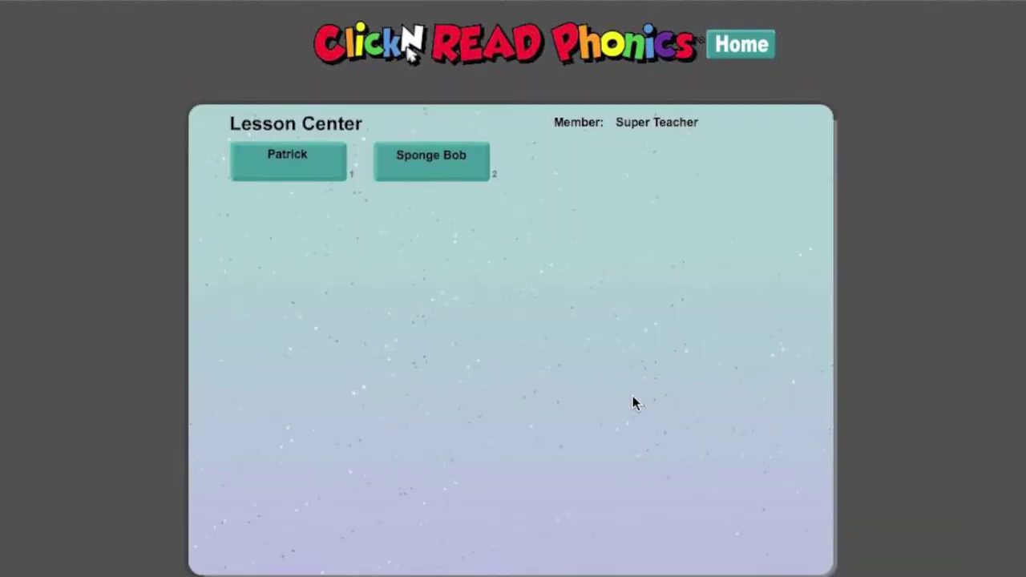
Start a student's lesson from the Lesson Center and choose the letter Aa from the letters on the lesson screen.
{"action": "left_click", "coordinate": [287, 178]}
{"action": "left_click", "coordinate": [390, 170]}
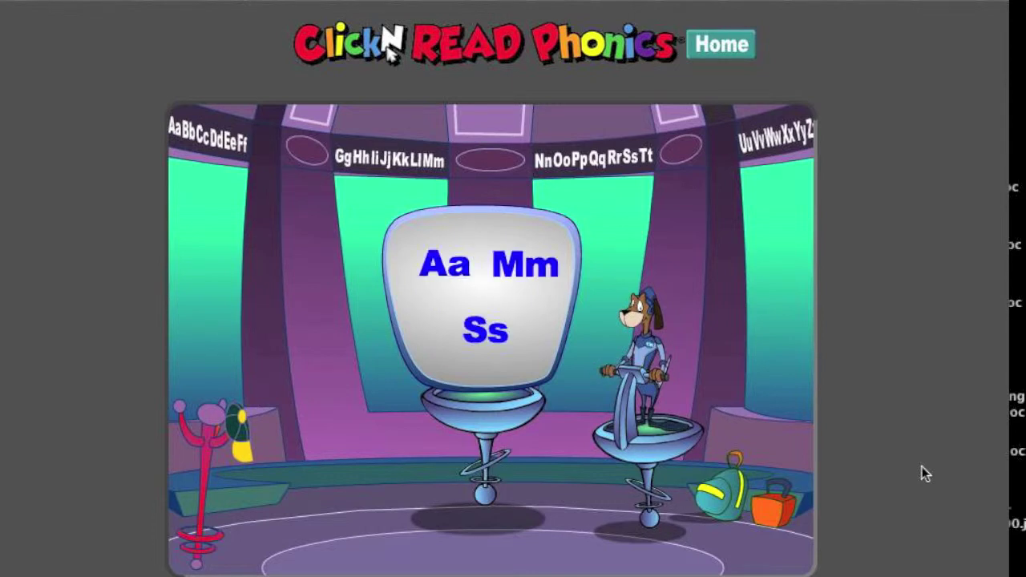
{"action": "left_click", "coordinate": [433, 269]}
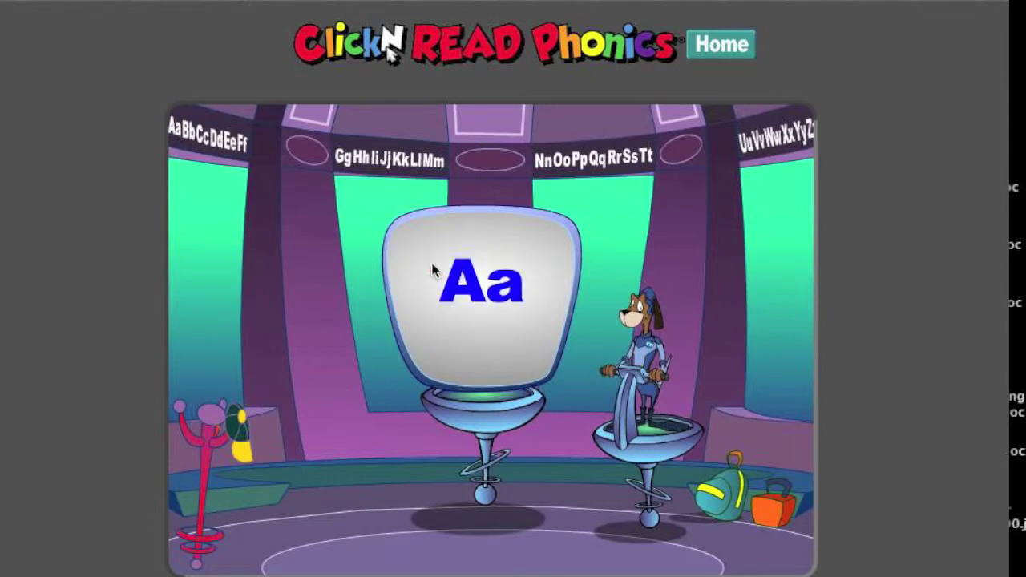